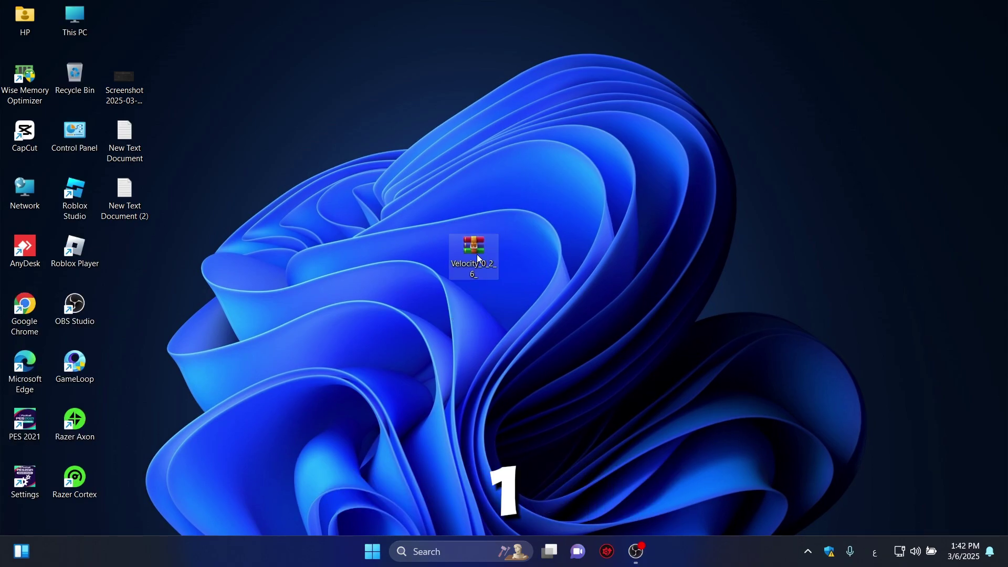
Extract the Velocity archive into a folder on the desktop via Extract All.
{"action": "right_click", "coordinate": [477, 258]}
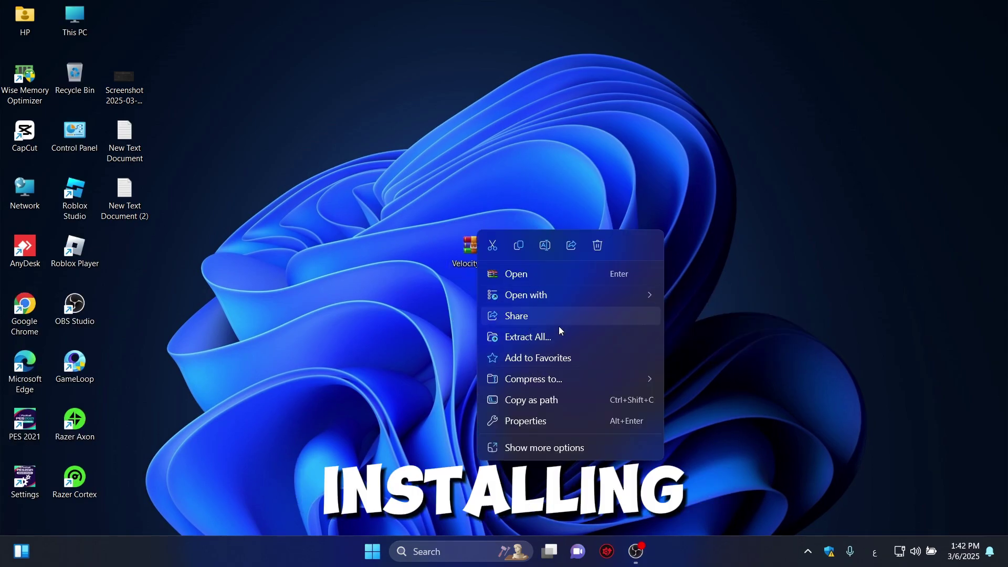
{"action": "left_click", "coordinate": [551, 335]}
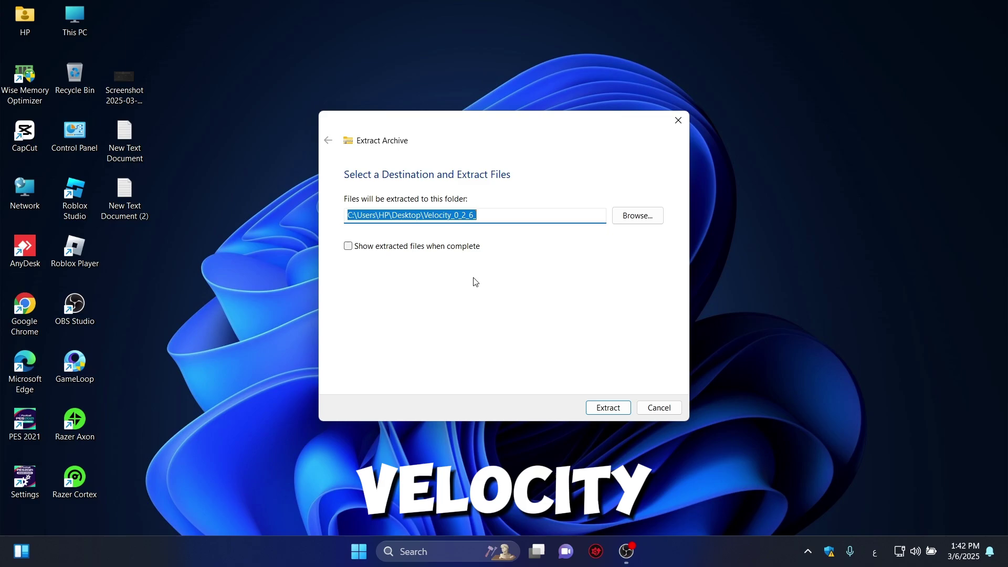
{"action": "left_click", "coordinate": [618, 405]}
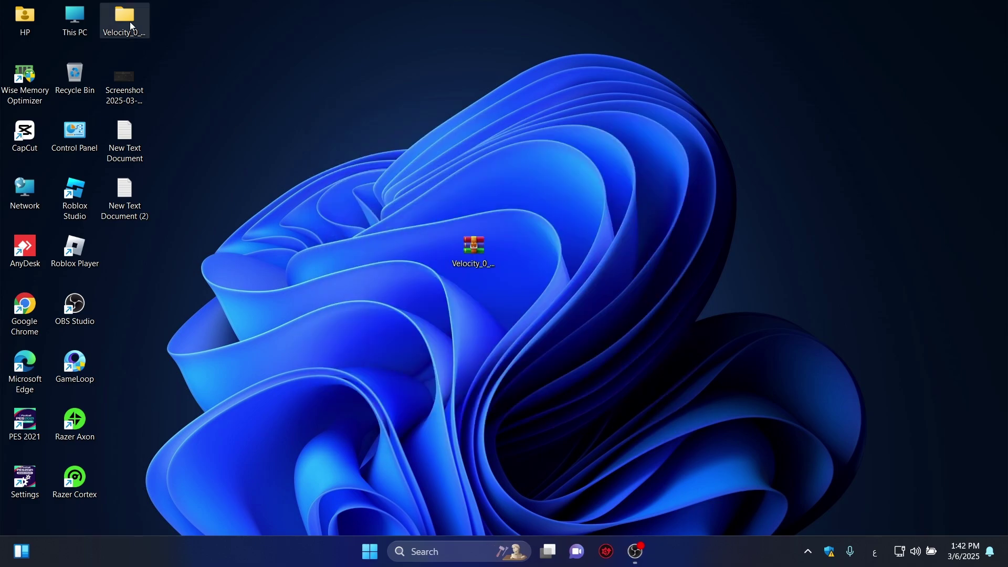
Enter the extracted Velocity folder's net8.0-windows10.0.26100.0 directory and select the FIXES archive.
{"action": "mouse_move", "coordinate": [481, 268]}
{"action": "left_mouse_down"}
{"action": "mouse_move", "coordinate": [383, 268]}
{"action": "mouse_move", "coordinate": [538, 262]}
{"action": "left_mouse_up"}
{"action": "double_click", "coordinate": [538, 263]}
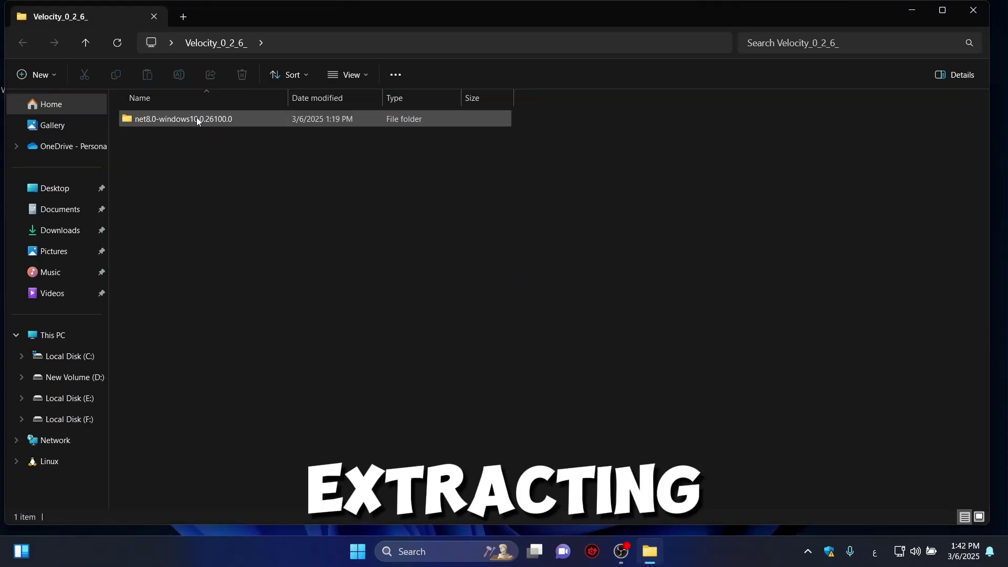
{"action": "double_click", "coordinate": [196, 118]}
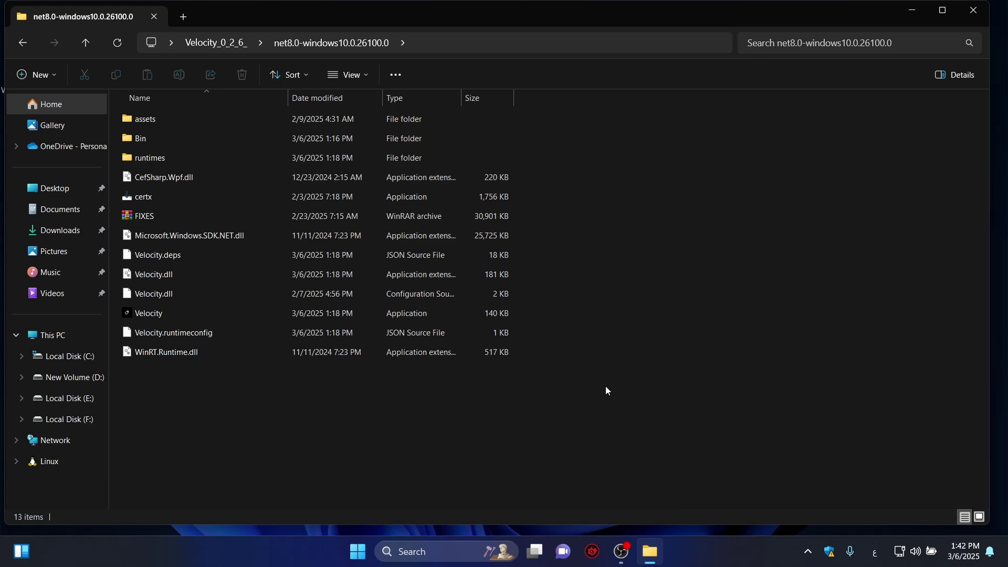
{"action": "left_click", "coordinate": [138, 216]}
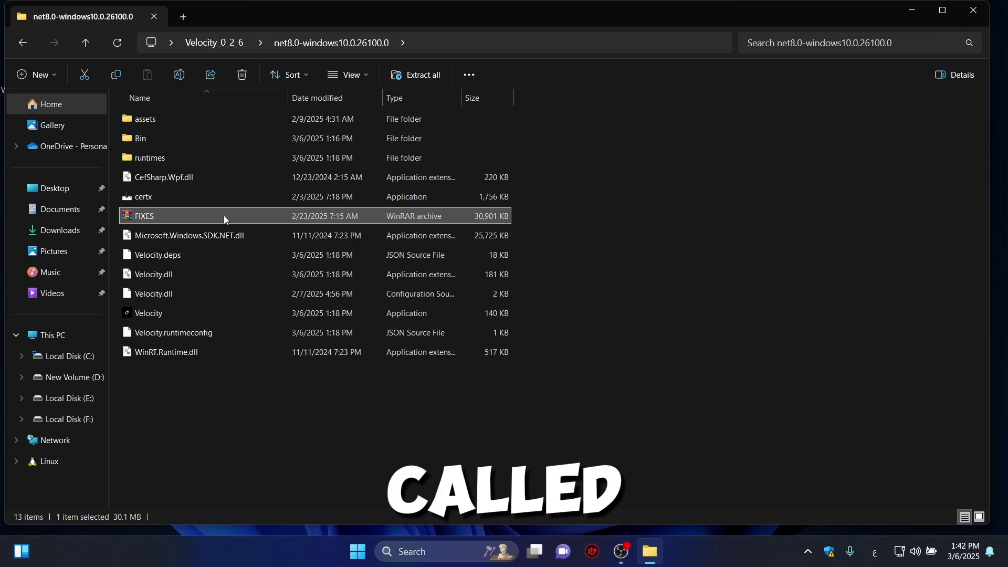
{"action": "double_click", "coordinate": [160, 215]}
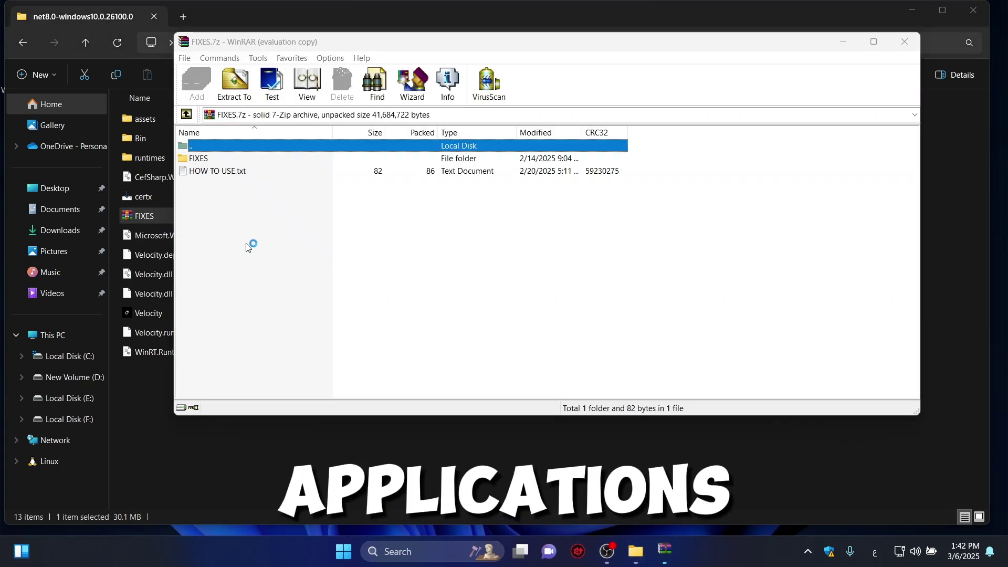
{"action": "left_click", "coordinate": [732, 64]}
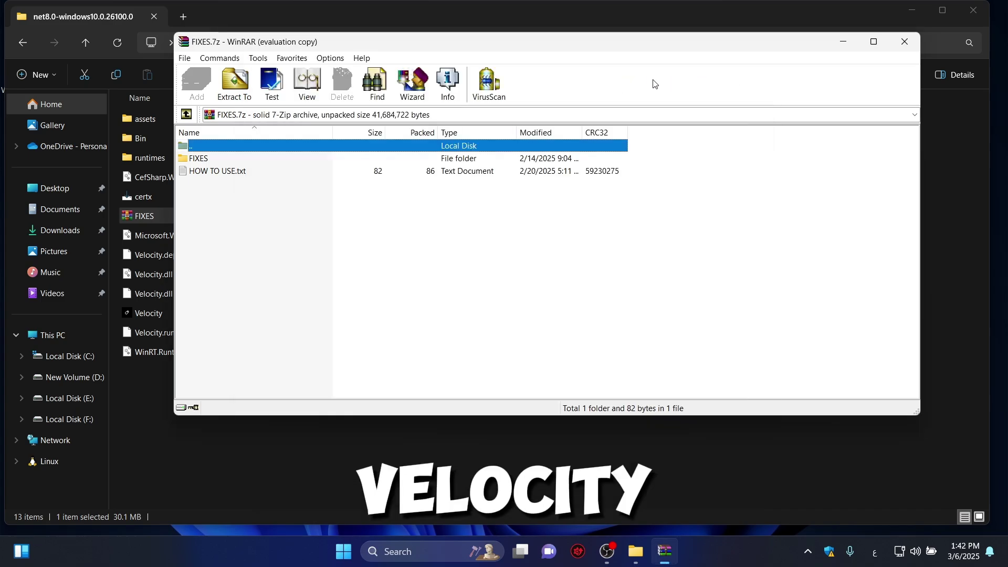
{"action": "left_click", "coordinate": [205, 158]}
{"action": "double_click", "coordinate": [205, 158]}
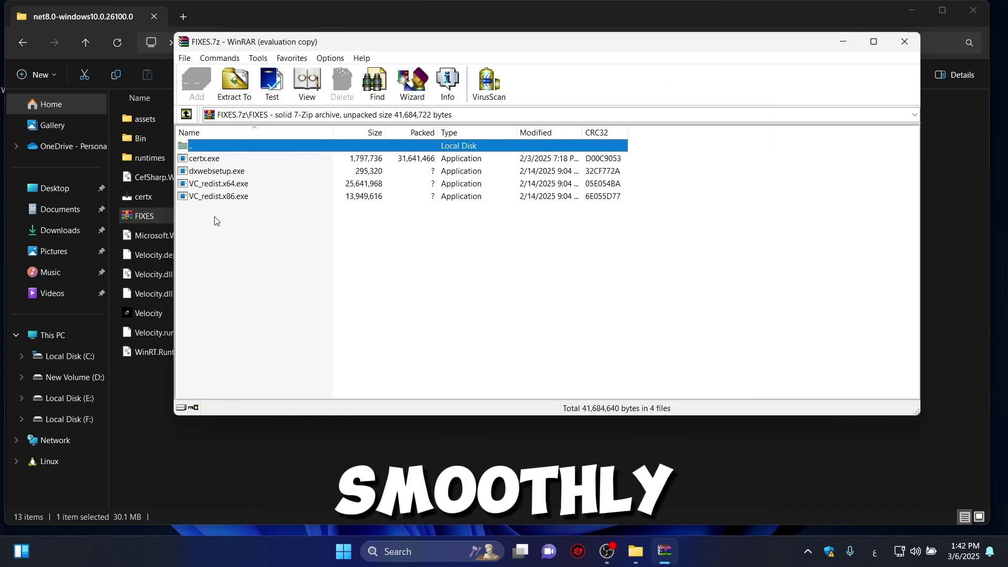
{"action": "mouse_move", "coordinate": [213, 217]}
{"action": "left_mouse_down"}
{"action": "mouse_move", "coordinate": [214, 181]}
{"action": "mouse_move", "coordinate": [215, 232]}
{"action": "left_mouse_up"}
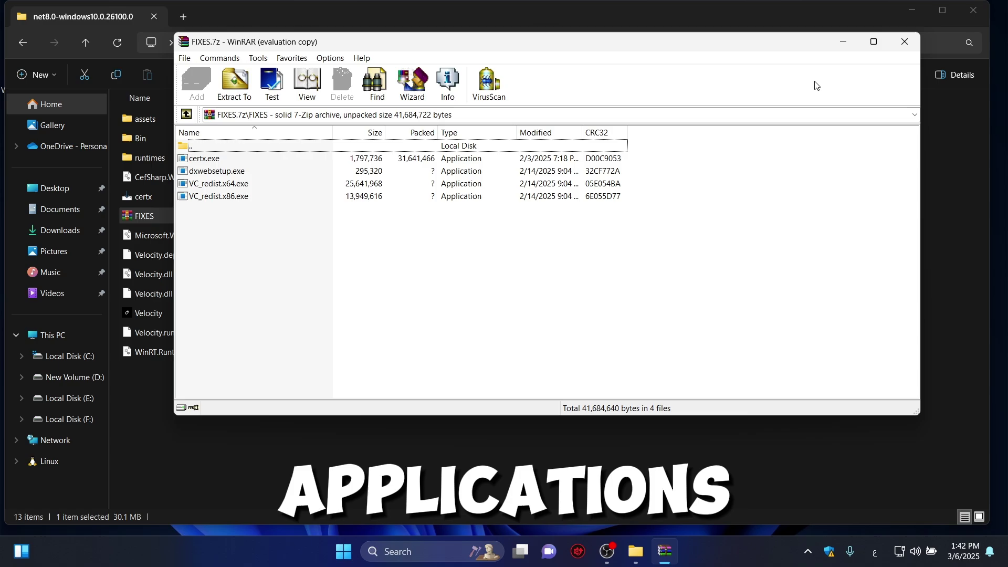
{"action": "left_click", "coordinate": [905, 40]}
{"action": "left_click", "coordinate": [224, 398]}
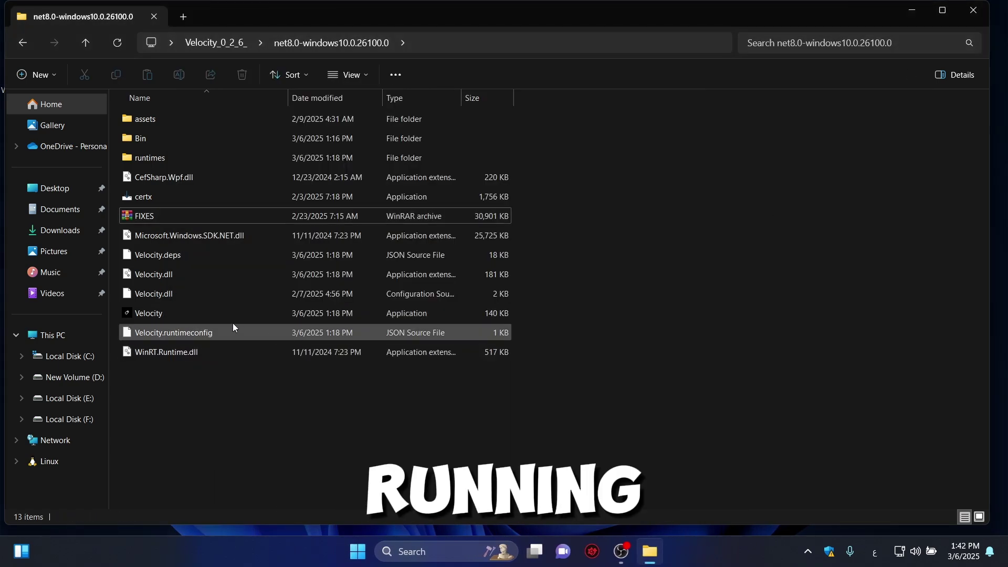
Run Velocity.exe as administrator and allow it through the SmartScreen warning with Run anyway.
{"action": "left_click", "coordinate": [158, 313]}
{"action": "right_click", "coordinate": [155, 314]}
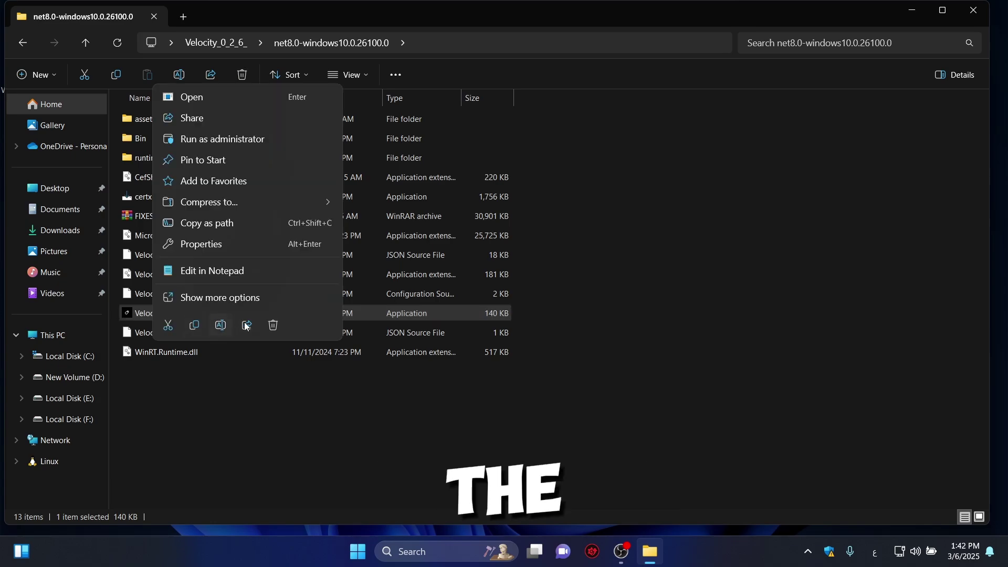
{"action": "left_click", "coordinate": [215, 141]}
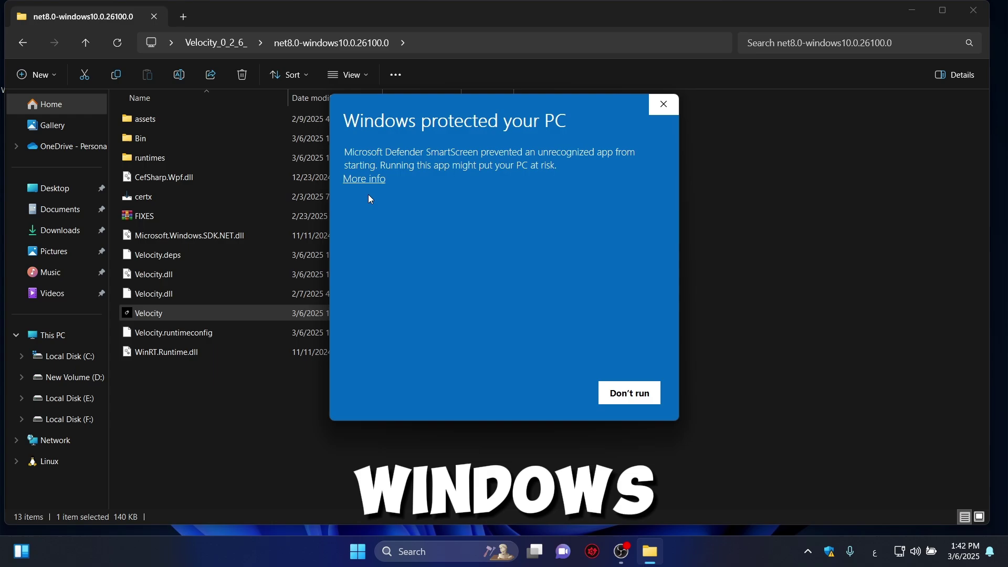
{"action": "left_click", "coordinate": [366, 179]}
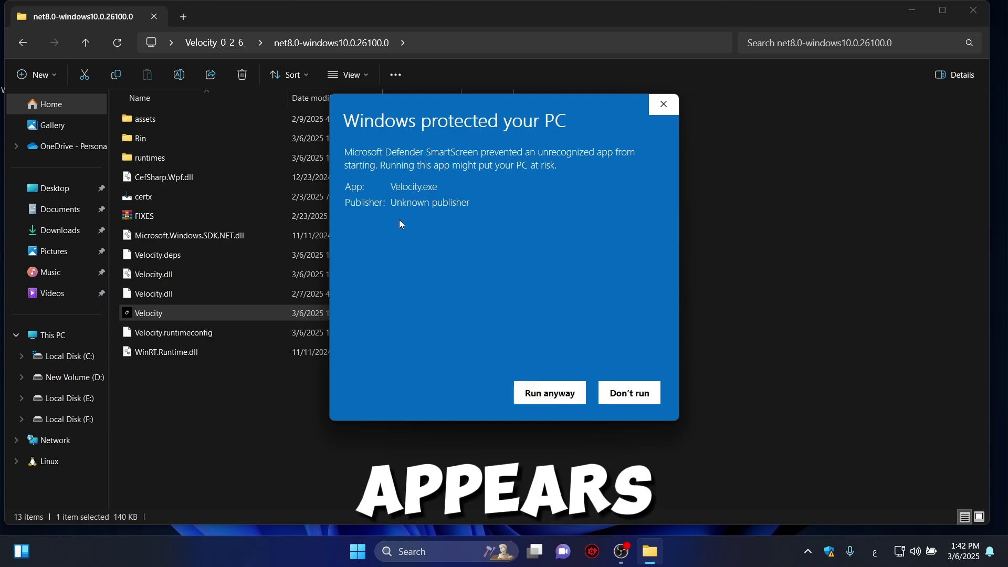
{"action": "left_click", "coordinate": [544, 395]}
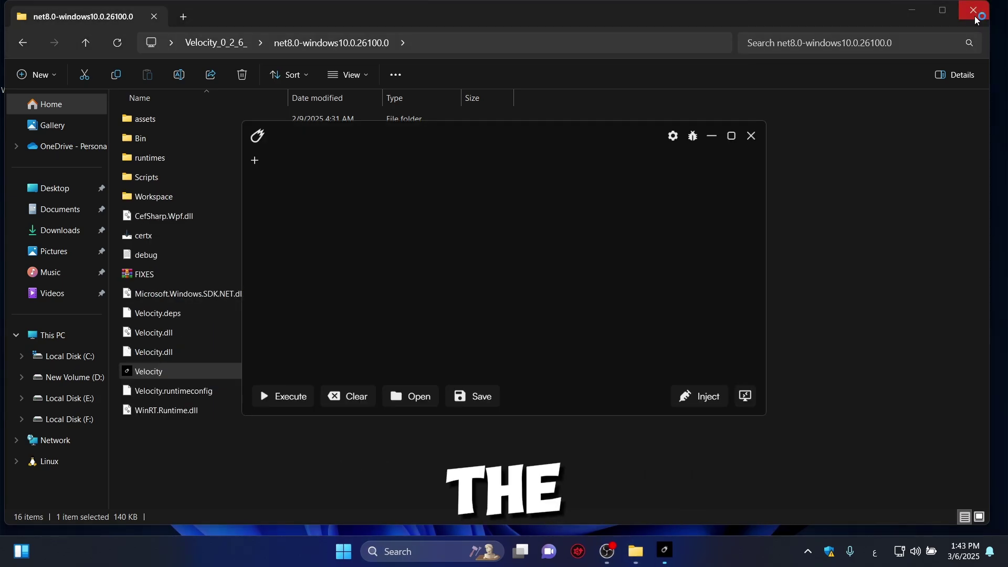
Close File Explorer and enable Always on top in Velocity's settings before minimizing it.
{"action": "left_click", "coordinate": [974, 15]}
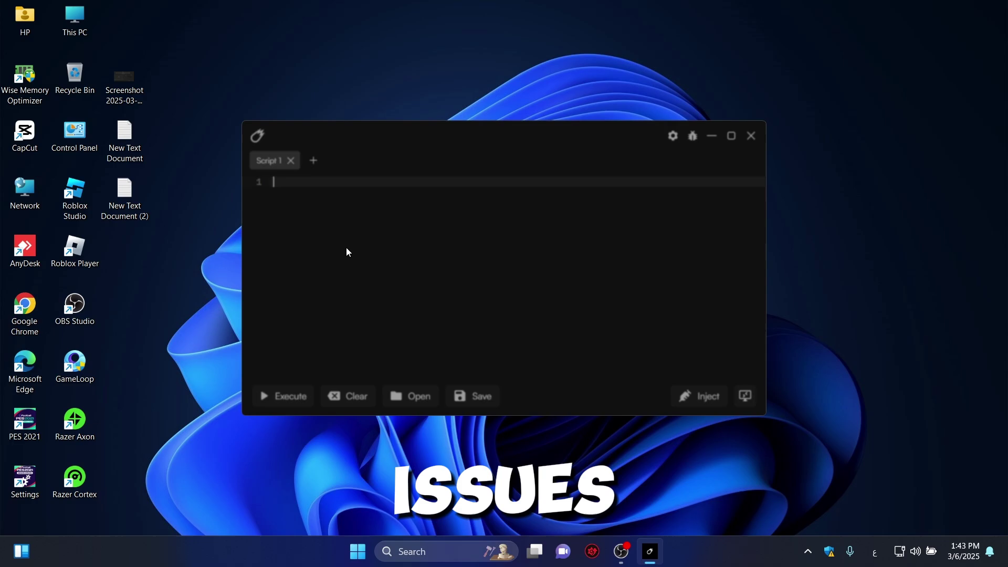
{"action": "left_click_drag", "start_coordinate": [399, 149], "coordinate": [407, 162]}
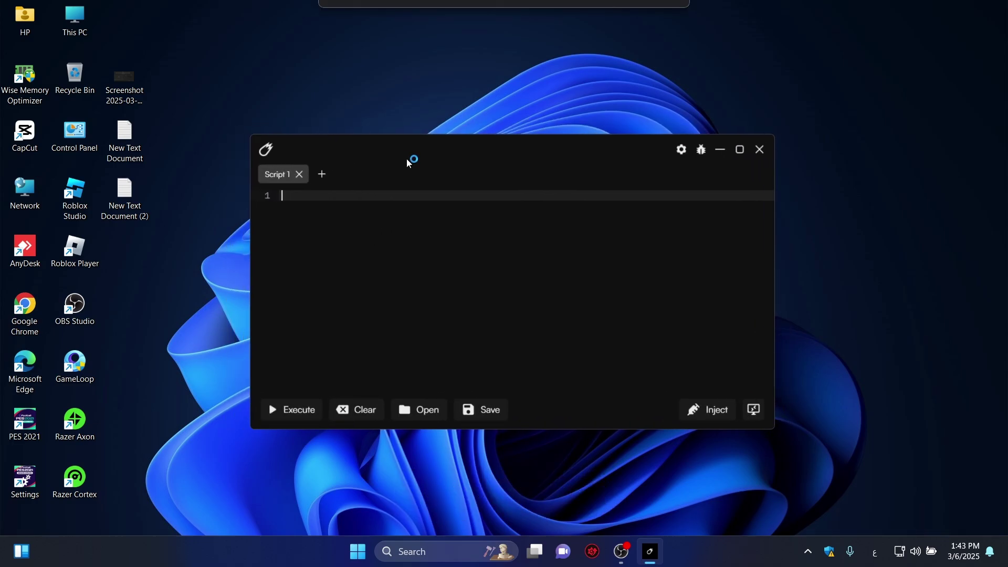
{"action": "left_click", "coordinate": [681, 151]}
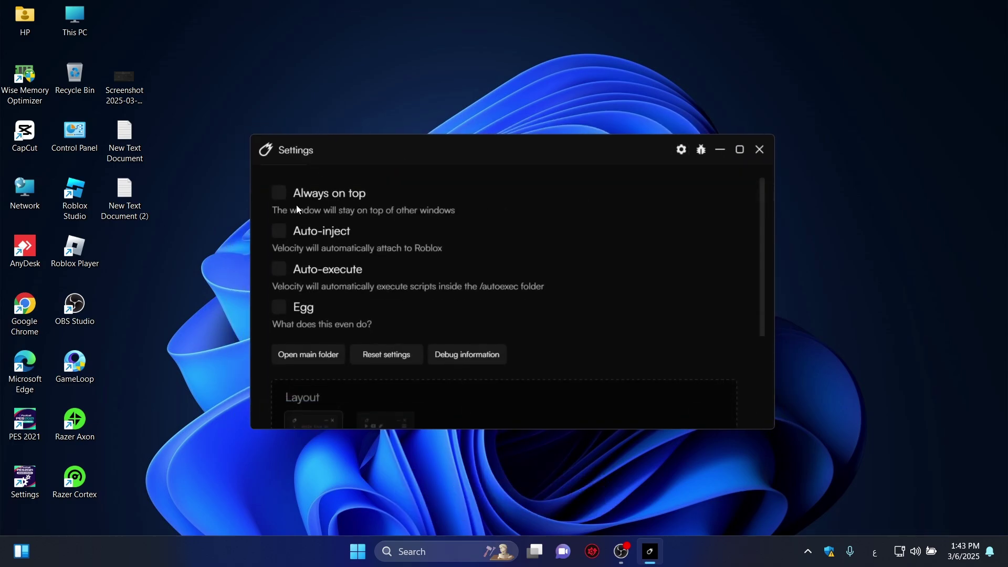
{"action": "left_click", "coordinate": [720, 151]}
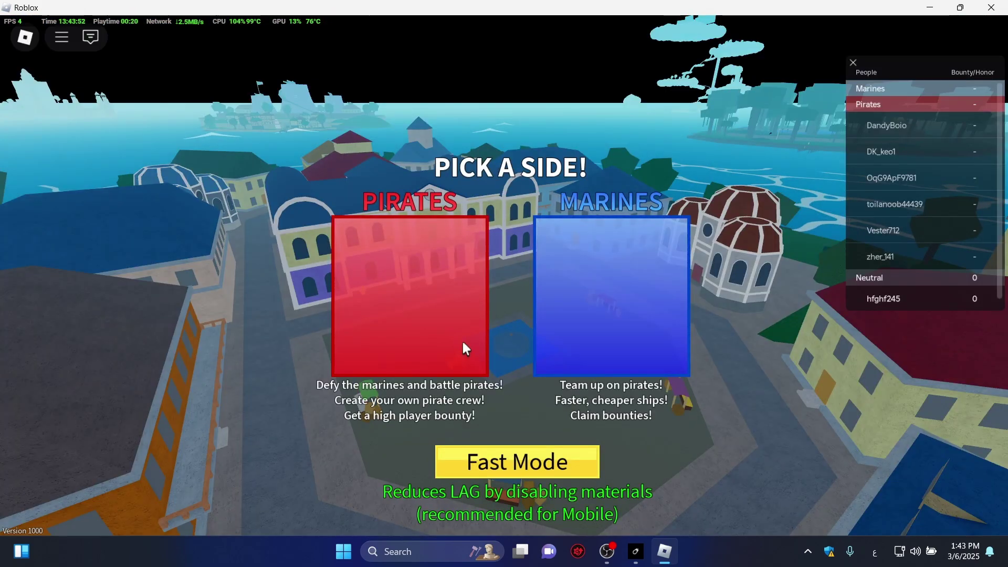
Join the Pirates team in Blox Fruits and bring Velocity back over the game.
{"action": "left_click", "coordinate": [461, 339]}
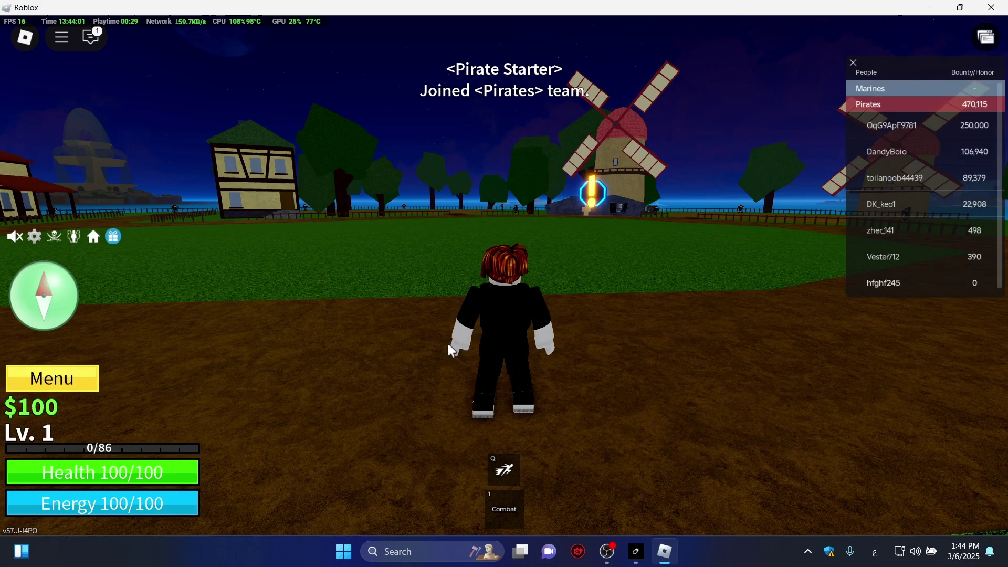
{"action": "left_click", "coordinate": [636, 552]}
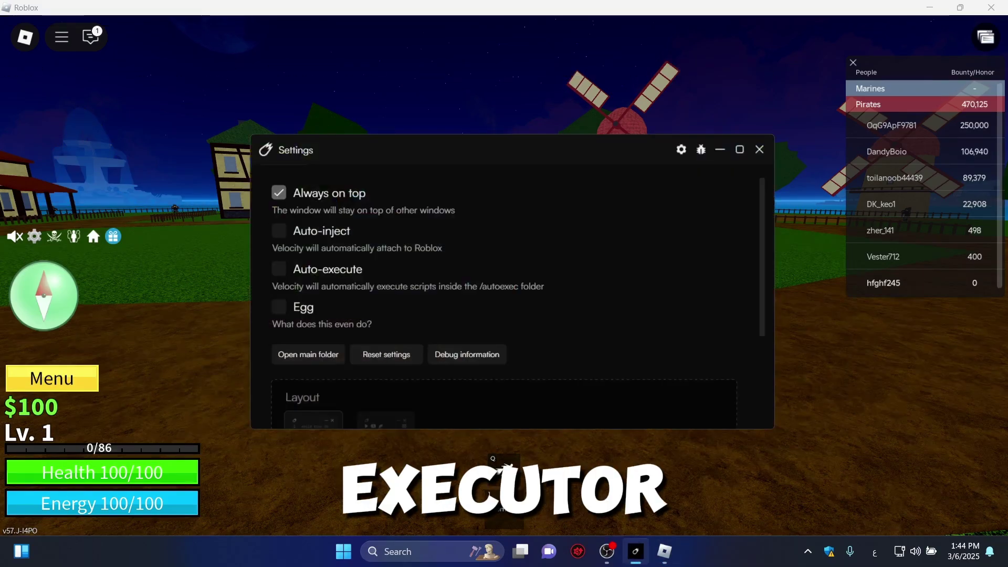
Attach Velocity to the running Roblox client from the Clients panel and inject it.
{"action": "left_click", "coordinate": [682, 150]}
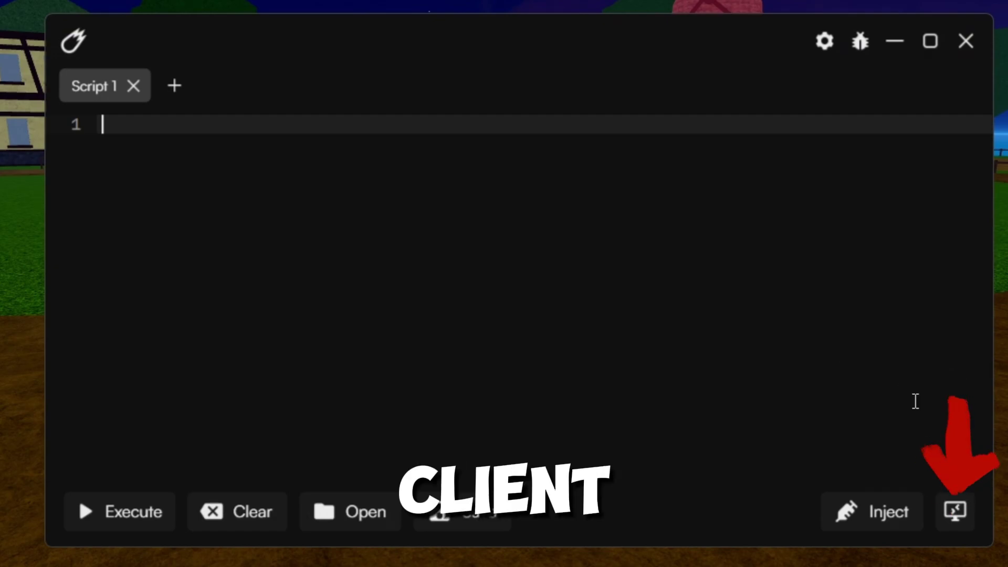
{"action": "left_click", "coordinate": [960, 508]}
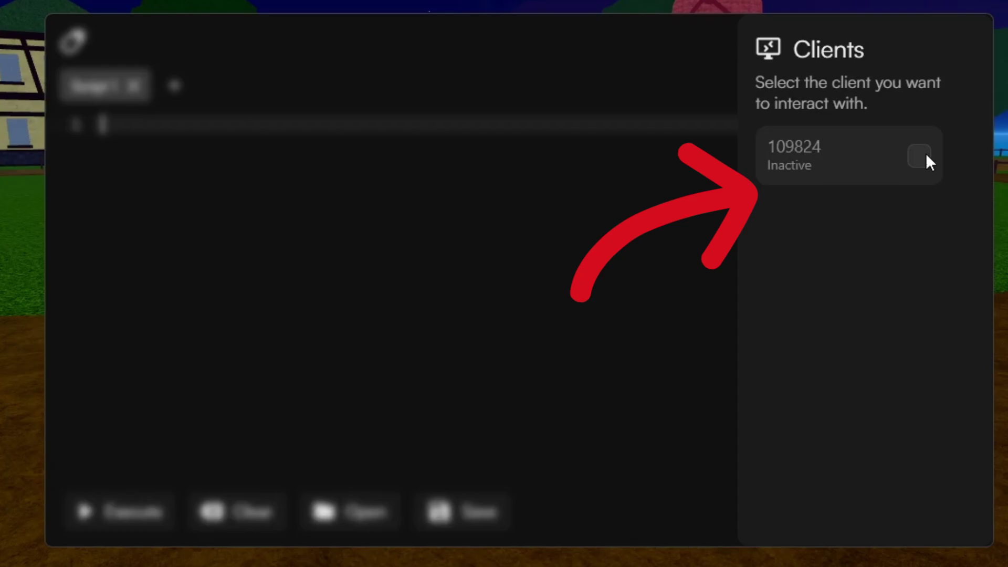
{"action": "left_click", "coordinate": [920, 155]}
{"action": "left_click", "coordinate": [684, 297]}
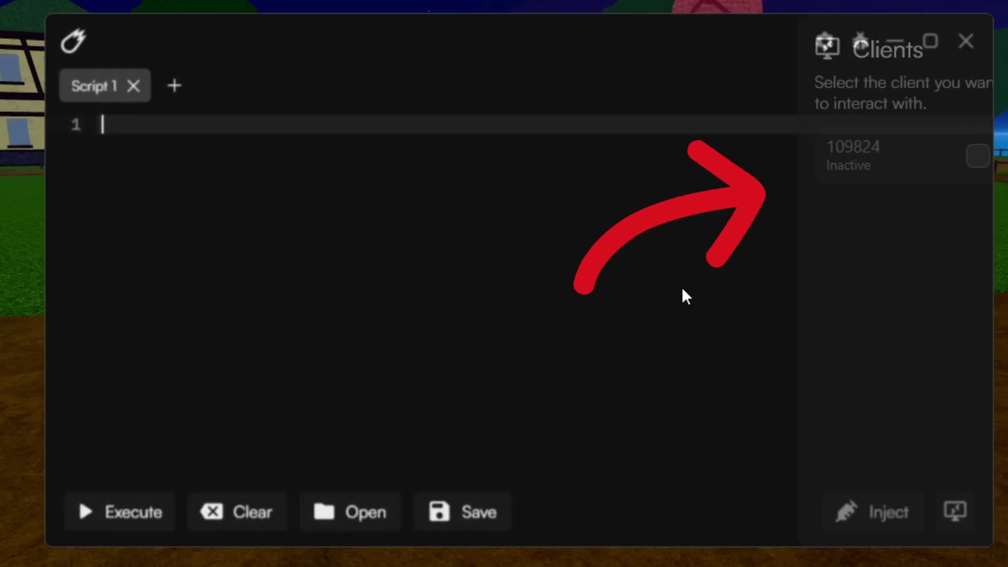
{"action": "left_click", "coordinate": [875, 513]}
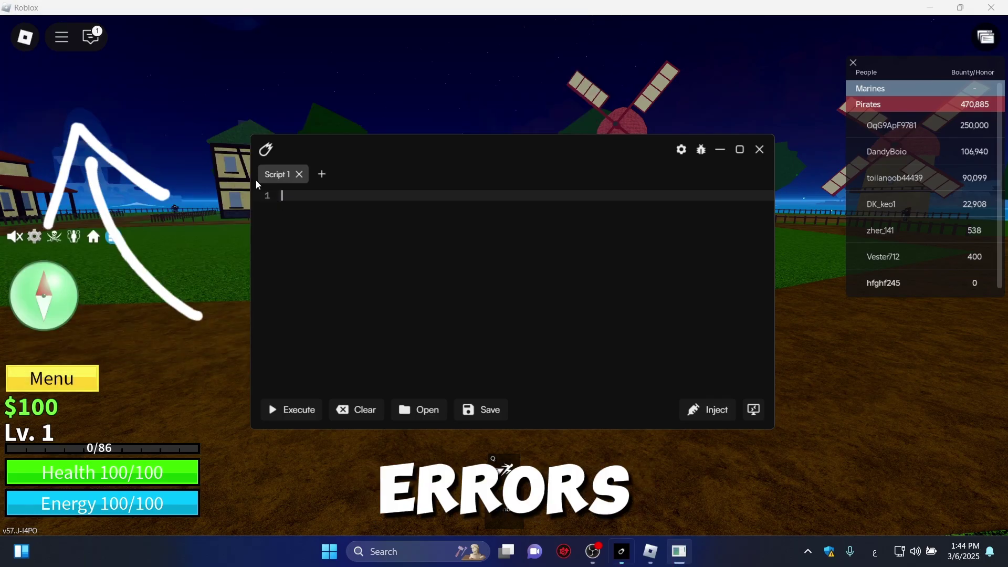
{"action": "left_click_drag", "start_coordinate": [332, 161], "coordinate": [372, 167]}
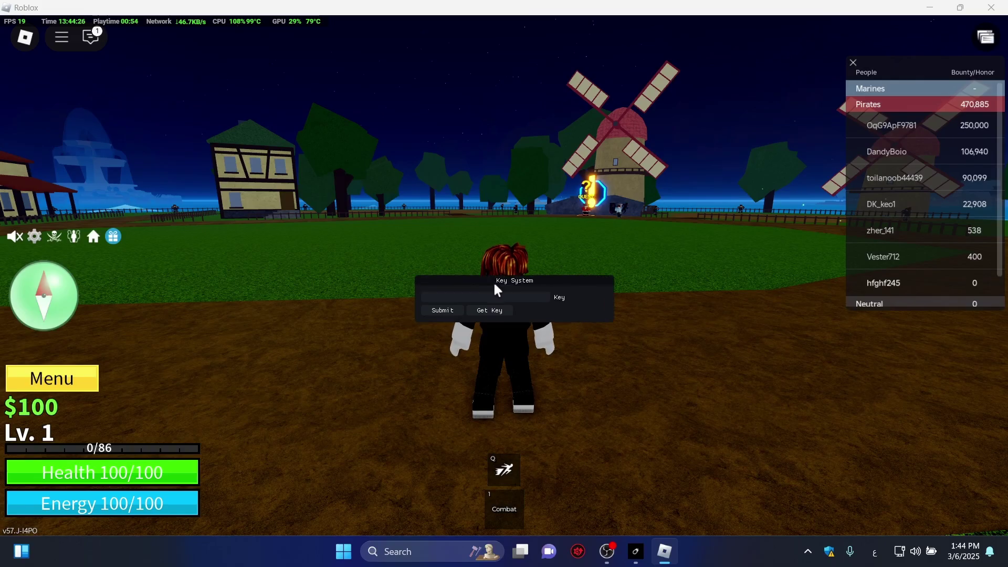
Copy the key link with Get Key, dismiss the notice and minimize Roblox to the desktop.
{"action": "left_click", "coordinate": [487, 312]}
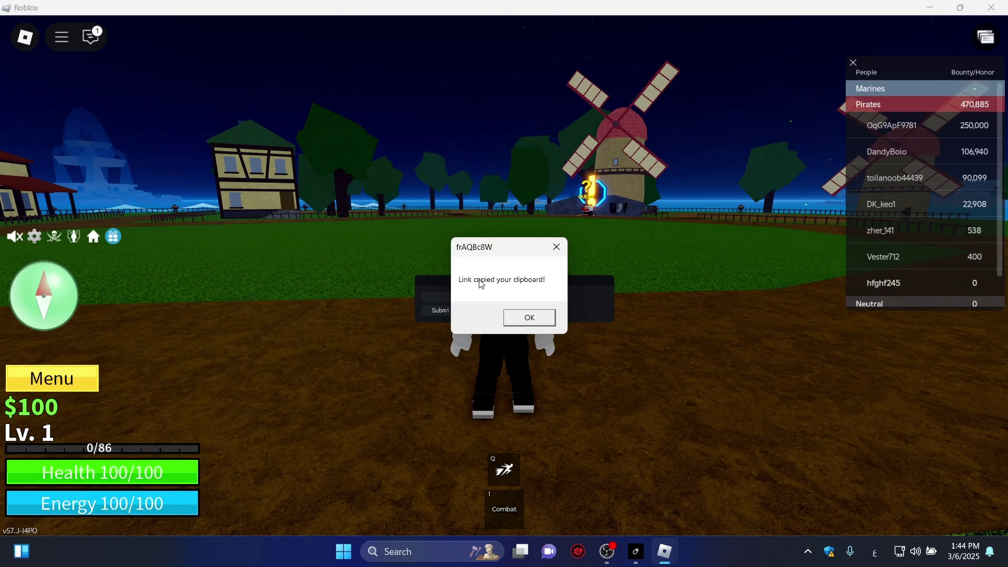
{"action": "left_click", "coordinate": [534, 316]}
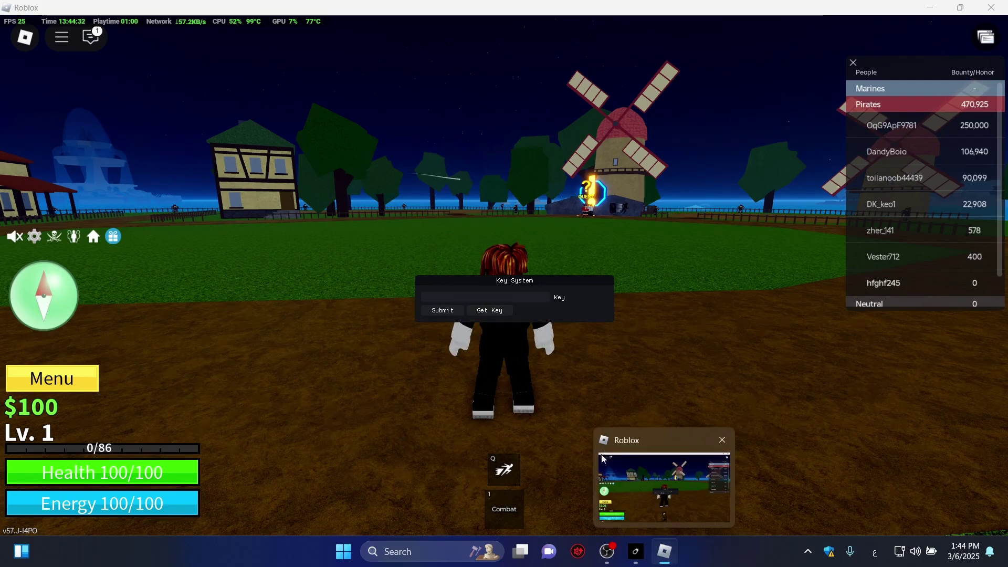
{"action": "left_click", "coordinate": [666, 552]}
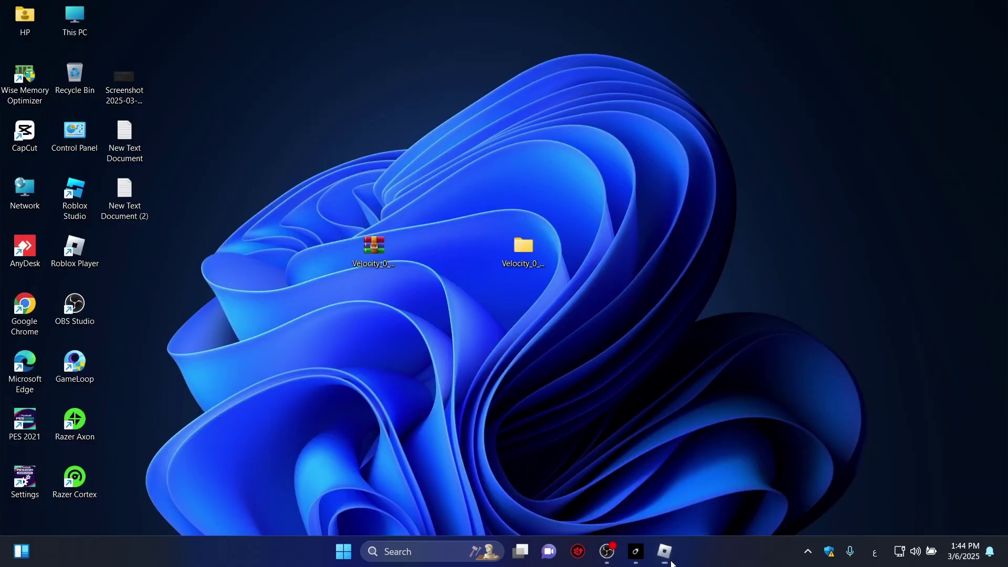
Go to the copied Luarmor Velocity link in Chrome and close the blank pop-up tab.
{"action": "double_click", "coordinate": [38, 310]}
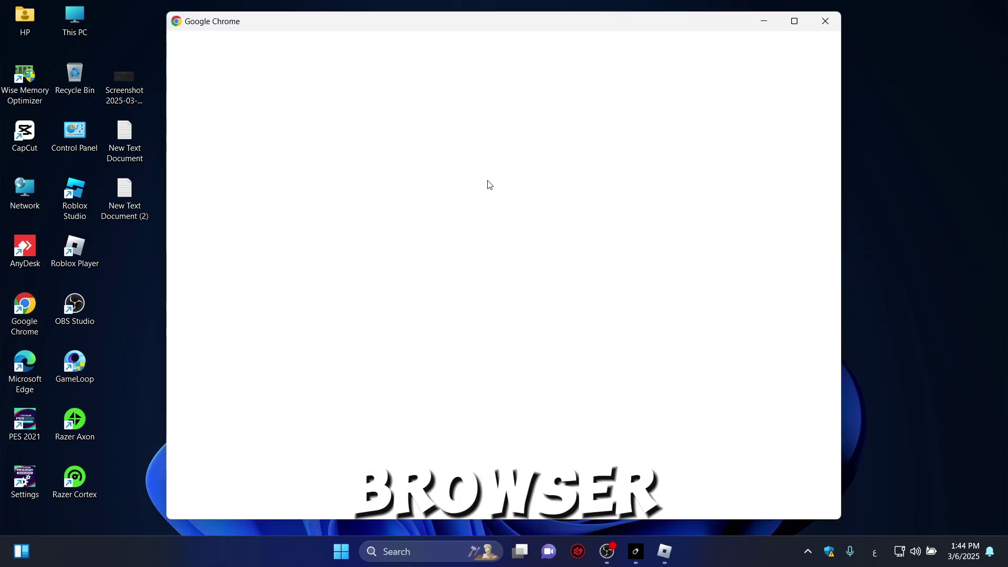
{"action": "right_click", "coordinate": [517, 44]}
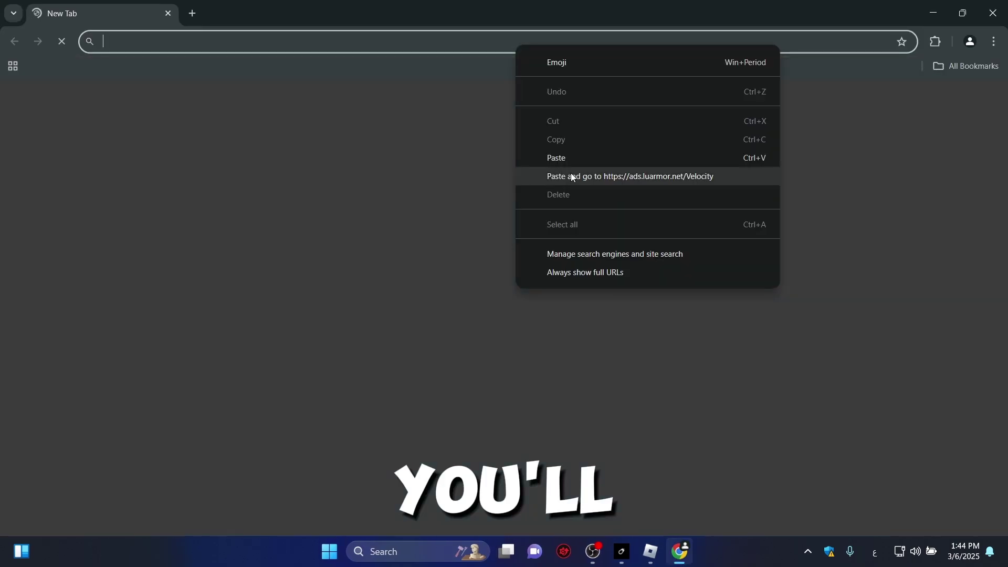
{"action": "left_click", "coordinate": [570, 175]}
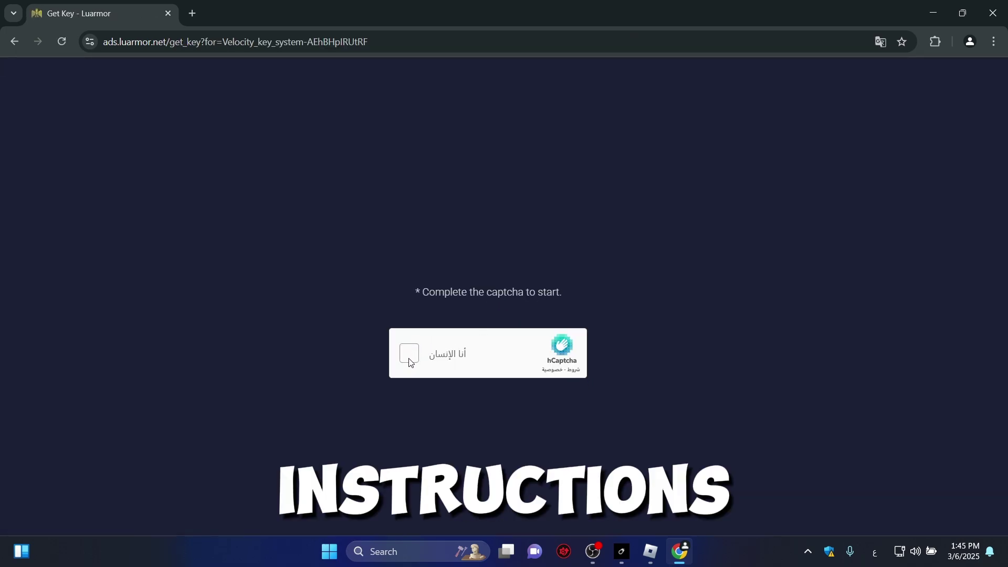
{"action": "left_click", "coordinate": [403, 362]}
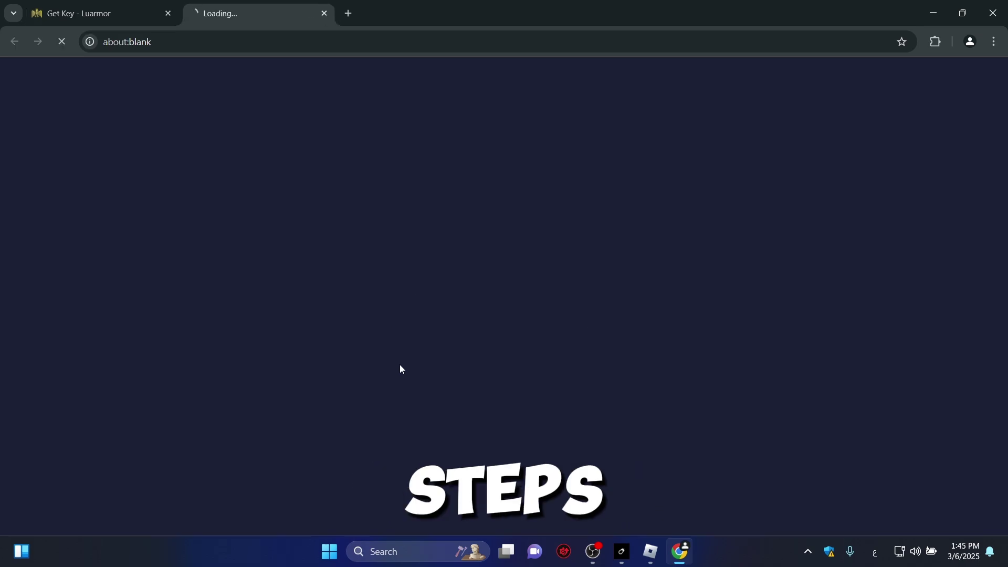
{"action": "left_click", "coordinate": [323, 13]}
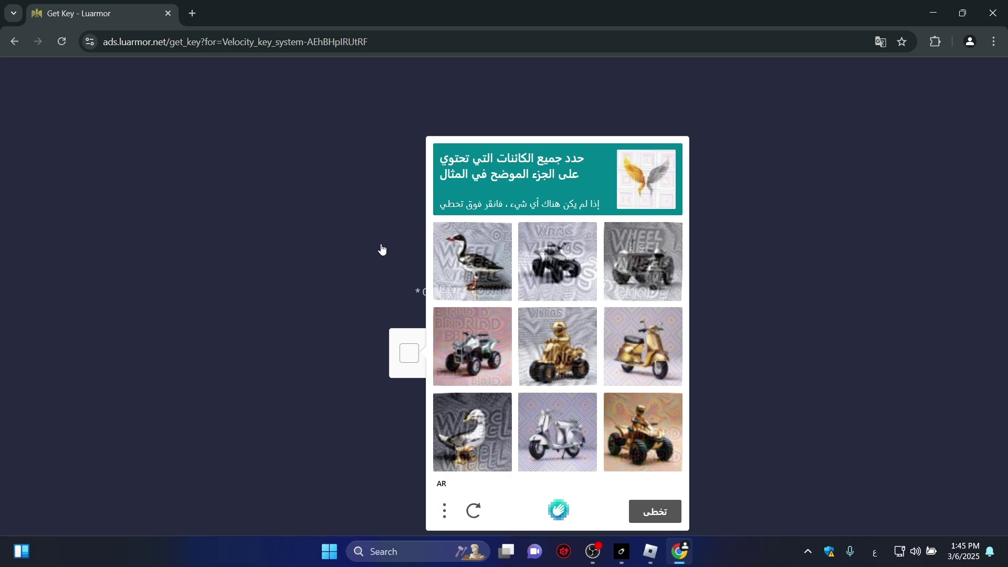
Pass the hCaptcha by selecting the two duck images.
{"action": "left_click", "coordinate": [482, 271]}
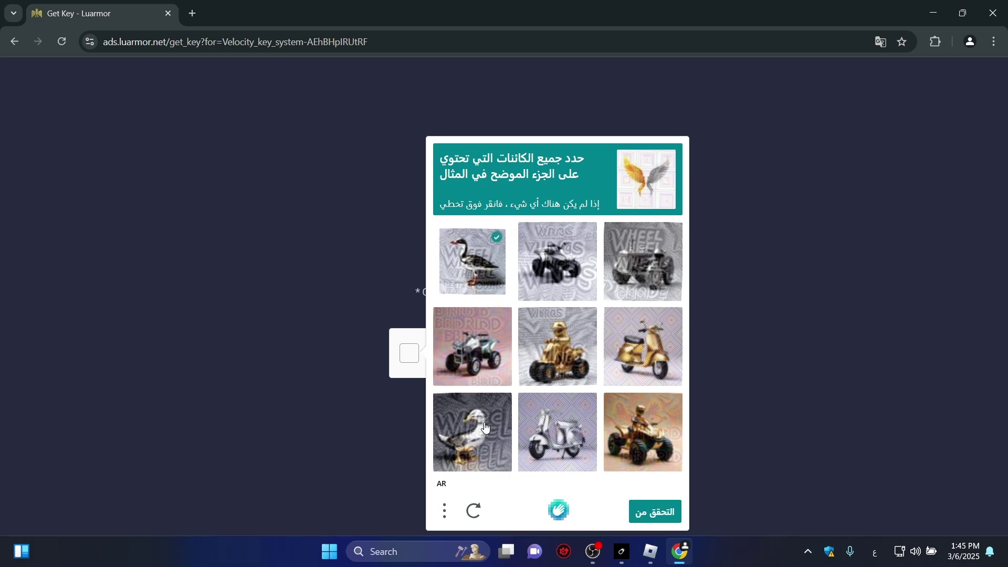
{"action": "left_click", "coordinate": [481, 453]}
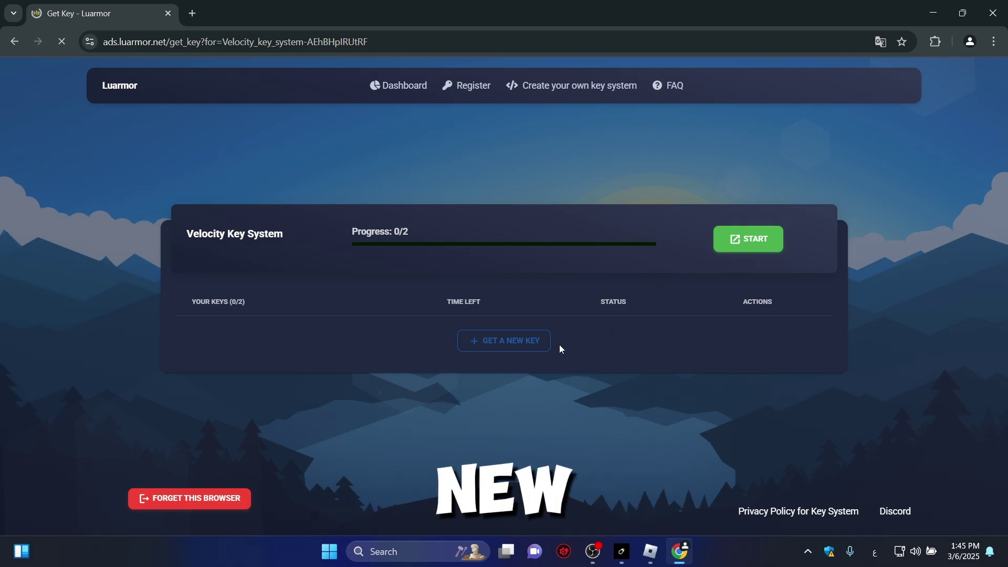
Clear work.ink Checkpoint1 with ads, closing the advertisement tab, so progress reads 1/2.
{"action": "left_click", "coordinate": [733, 244]}
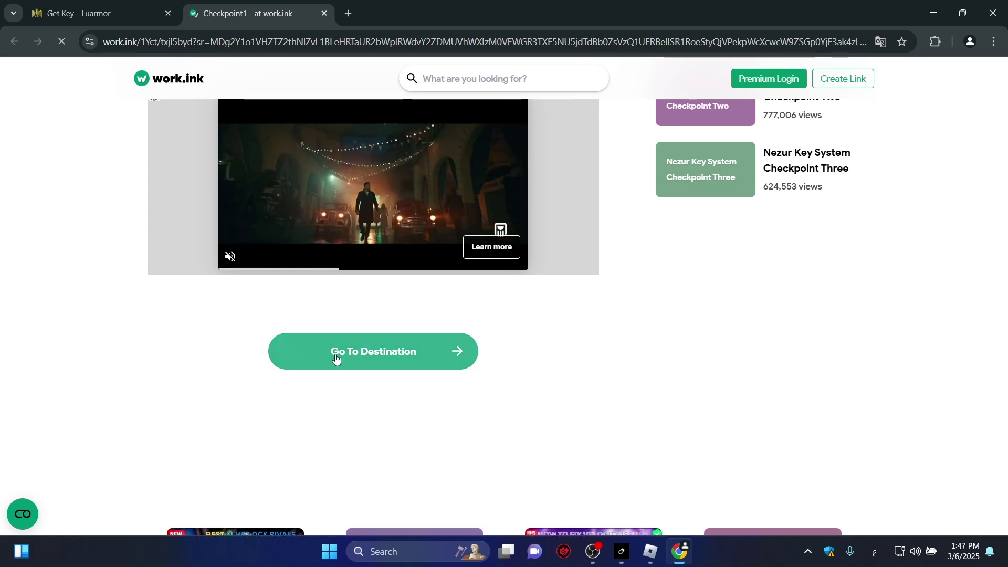
{"action": "left_click", "coordinate": [335, 359]}
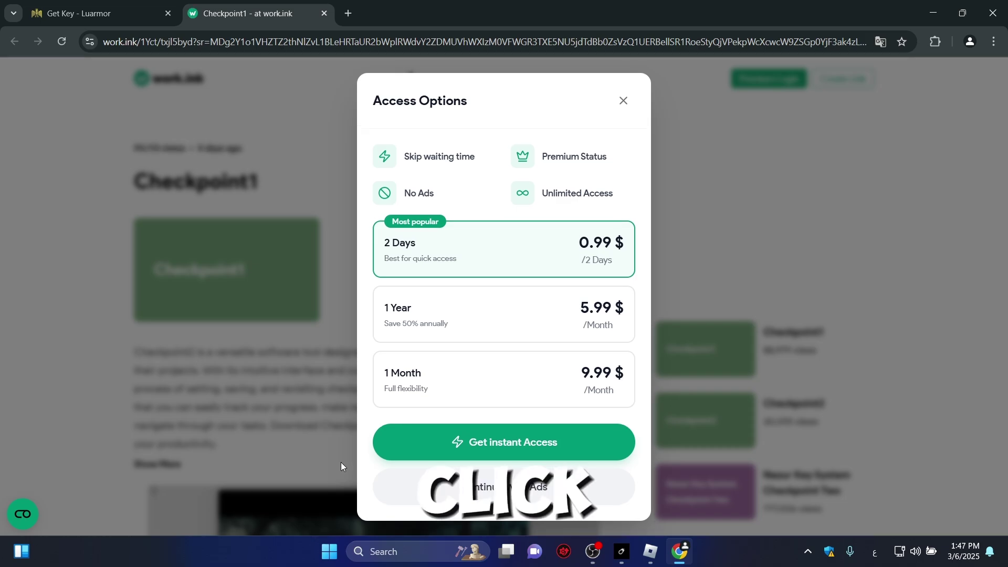
{"action": "left_click", "coordinate": [510, 494]}
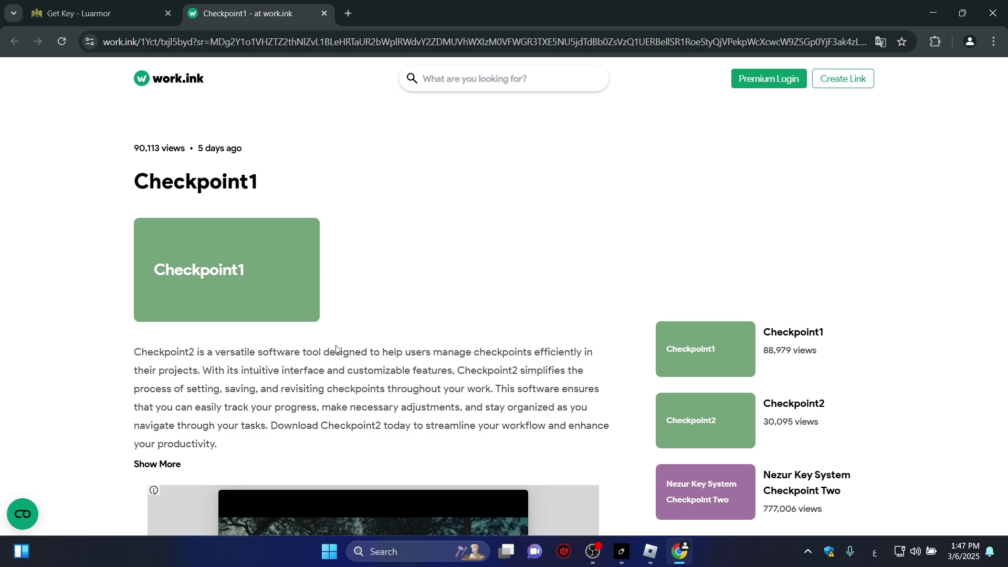
{"action": "scroll", "coordinate": [336, 347], "scroll_direction": "down", "scroll_amount": 4}
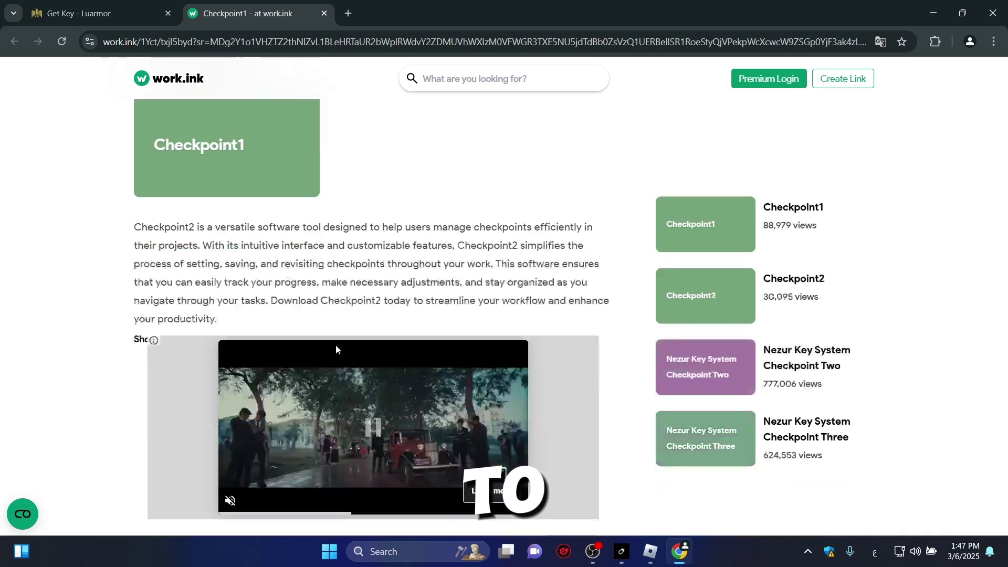
{"action": "left_click", "coordinate": [386, 428]}
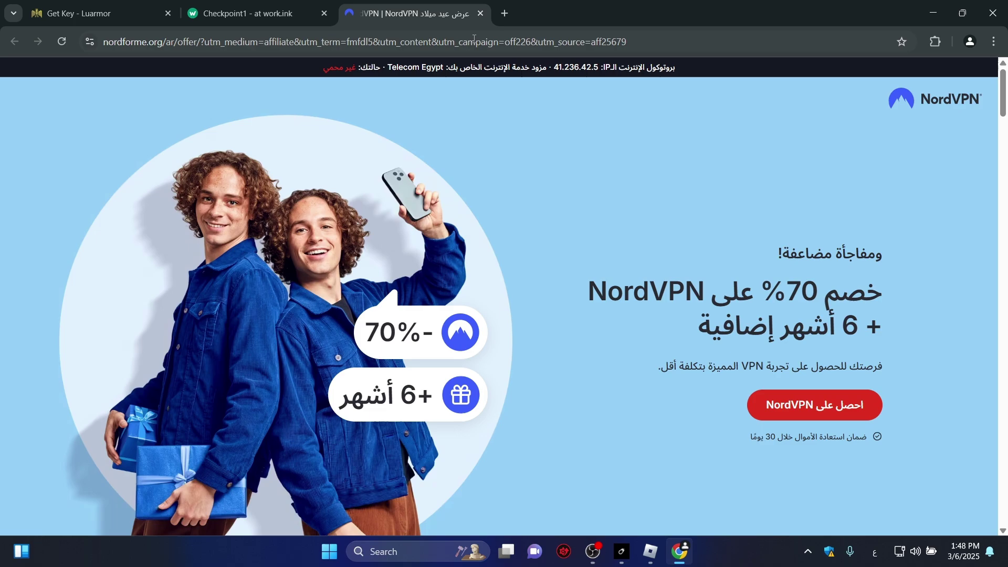
{"action": "left_click", "coordinate": [478, 13]}
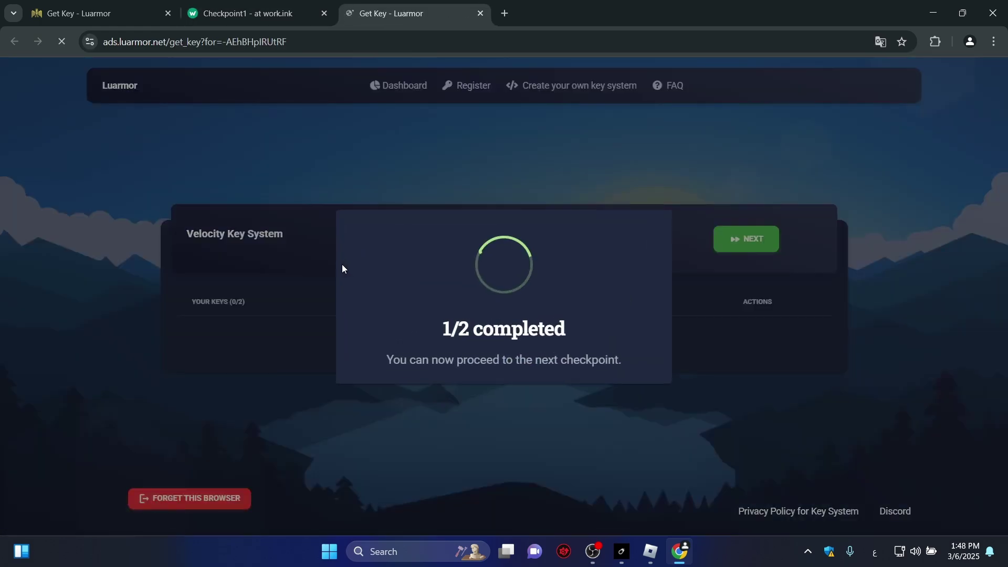
Clear work.ink Checkpoint2 with ads and return from the ad tabs so progress reads 2/2.
{"action": "left_click", "coordinate": [470, 390]}
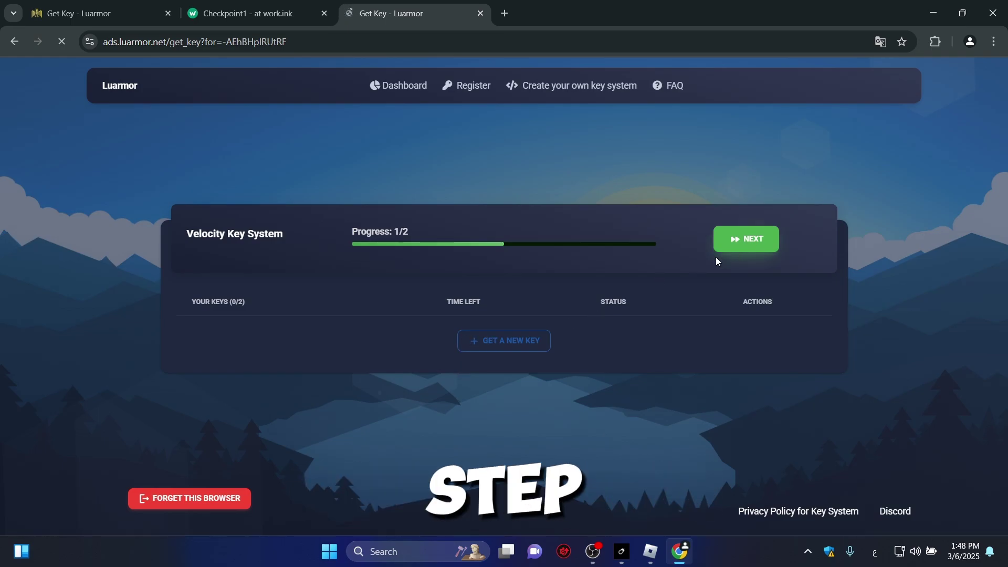
{"action": "scroll", "coordinate": [467, 387], "scroll_direction": "down", "scroll_amount": 5}
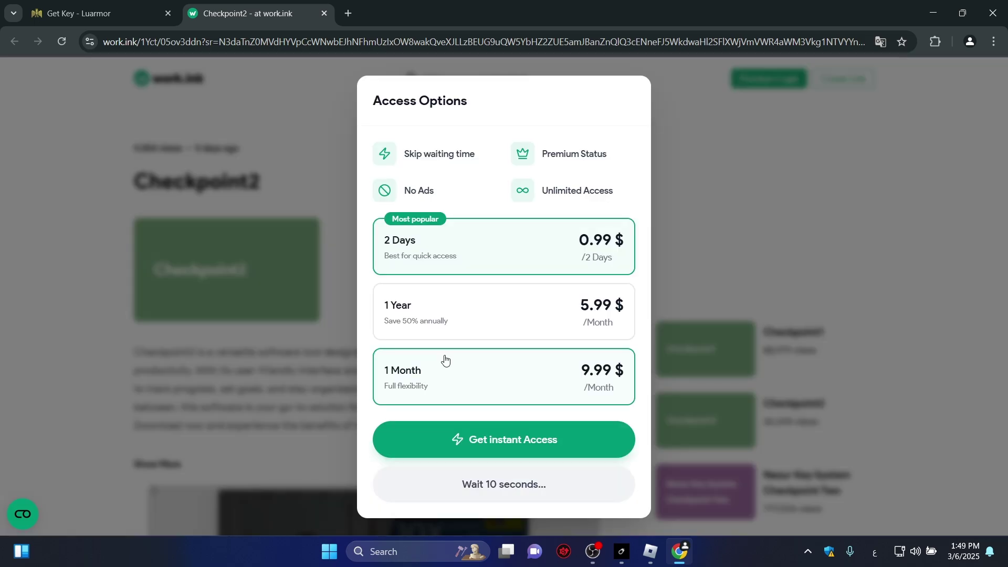
{"action": "left_click", "coordinate": [343, 450]}
{"action": "scroll", "coordinate": [394, 419], "scroll_direction": "down", "scroll_amount": 4}
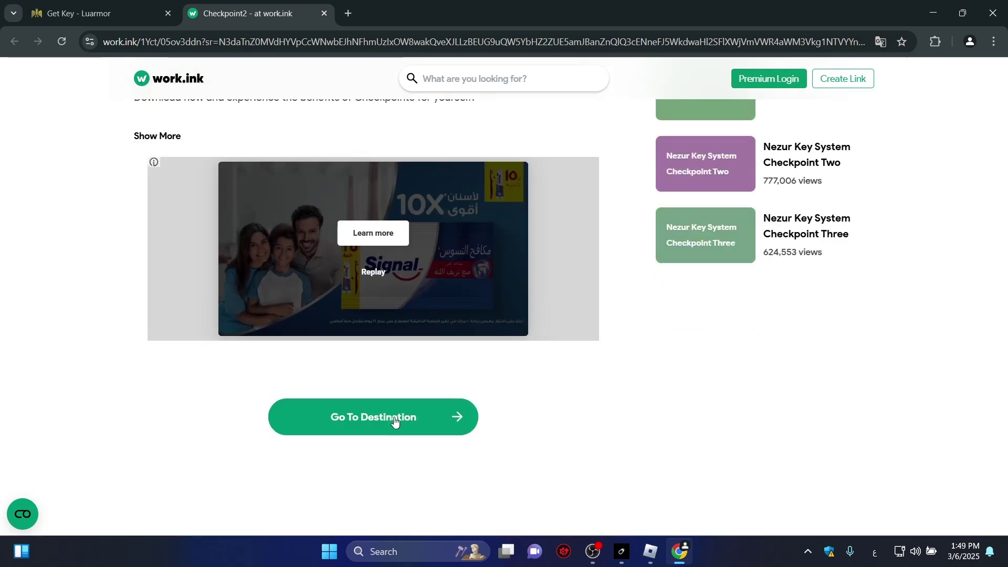
{"action": "left_click", "coordinate": [394, 418]}
{"action": "left_click", "coordinate": [451, 388]}
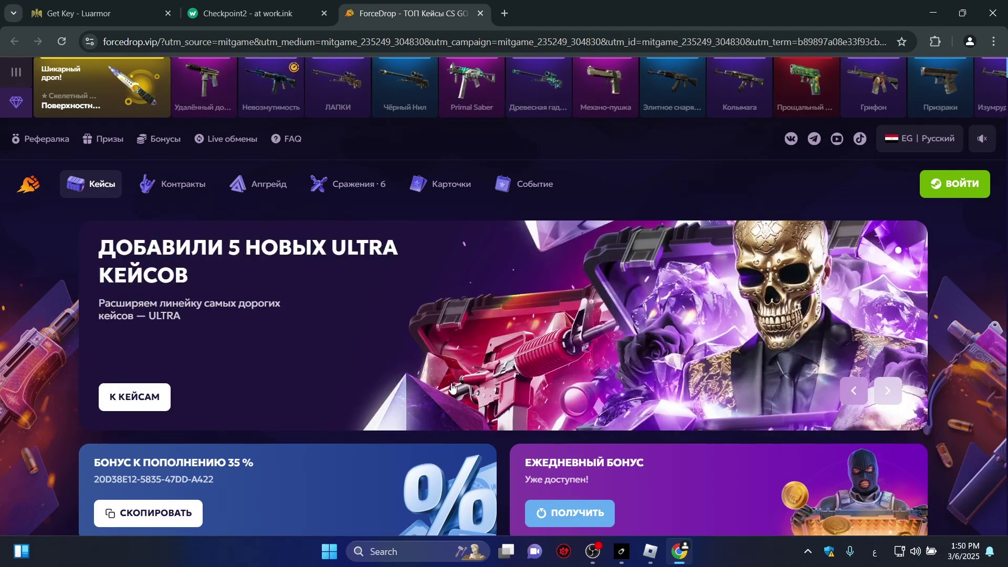
{"action": "left_click", "coordinate": [247, 13]}
{"action": "left_click", "coordinate": [398, 14]}
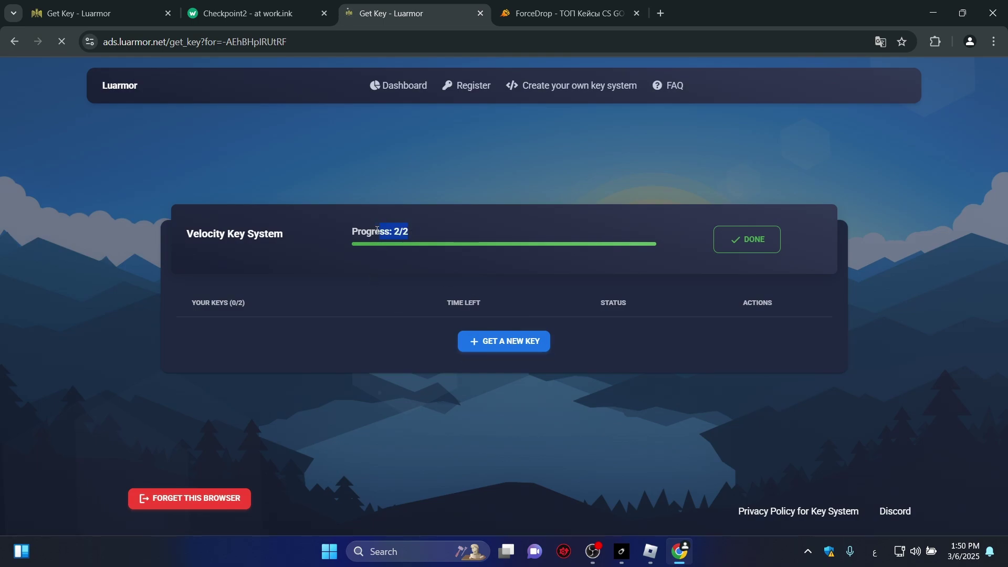
Generate a new 48-hour Velocity key on Luarmor and copy it.
{"action": "left_click_drag", "start_coordinate": [373, 230], "coordinate": [376, 230]}
{"action": "left_click", "coordinate": [485, 347]}
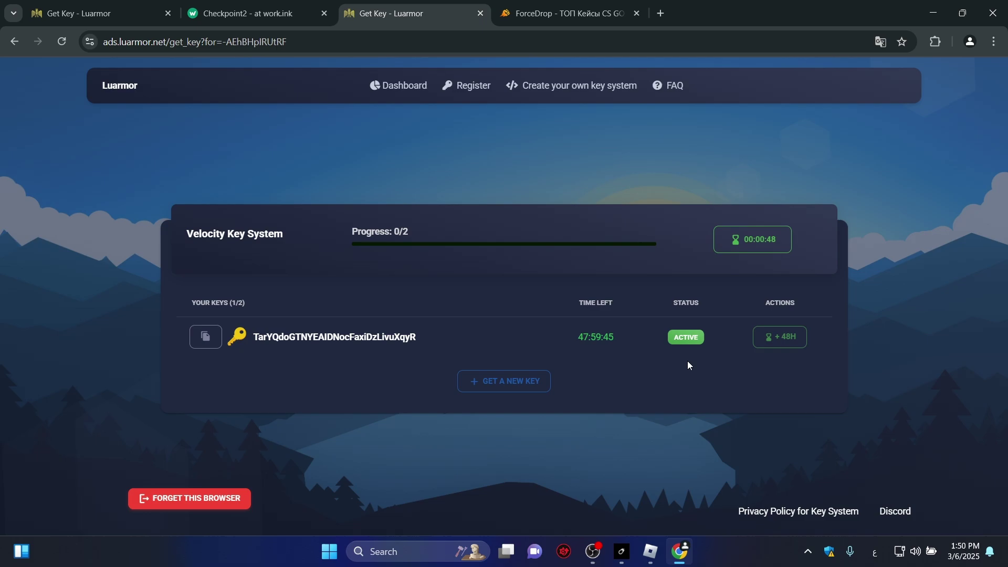
{"action": "left_click", "coordinate": [203, 340]}
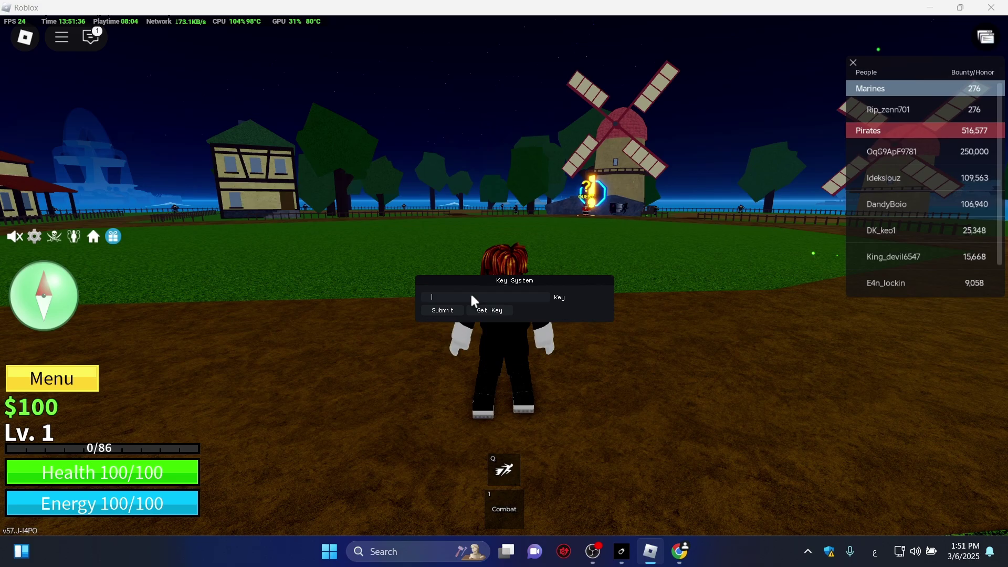
Paste the copied key into the Key System prompt and submit it for validation.
{"action": "key", "text": "ctrl+v"}
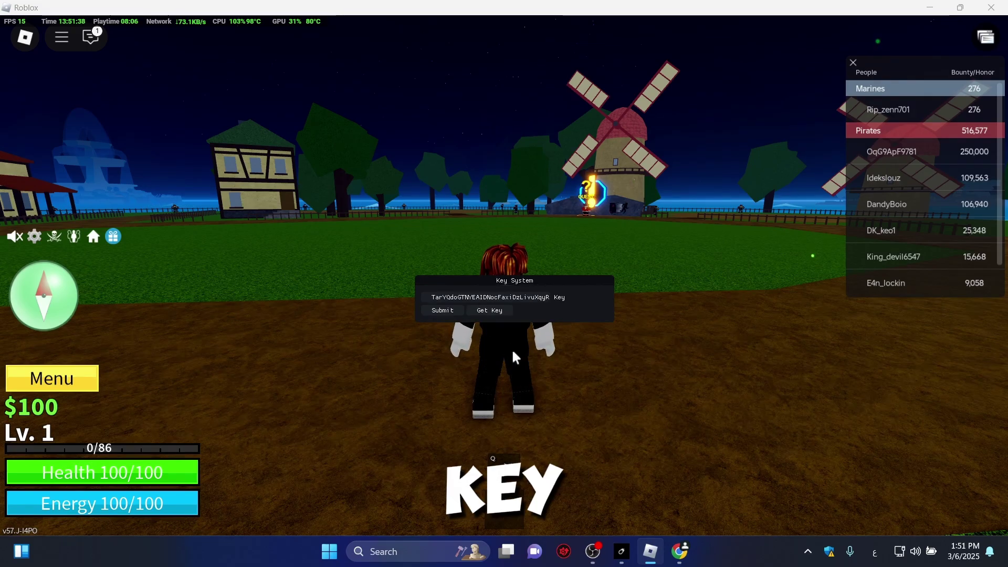
{"action": "left_click", "coordinate": [446, 312]}
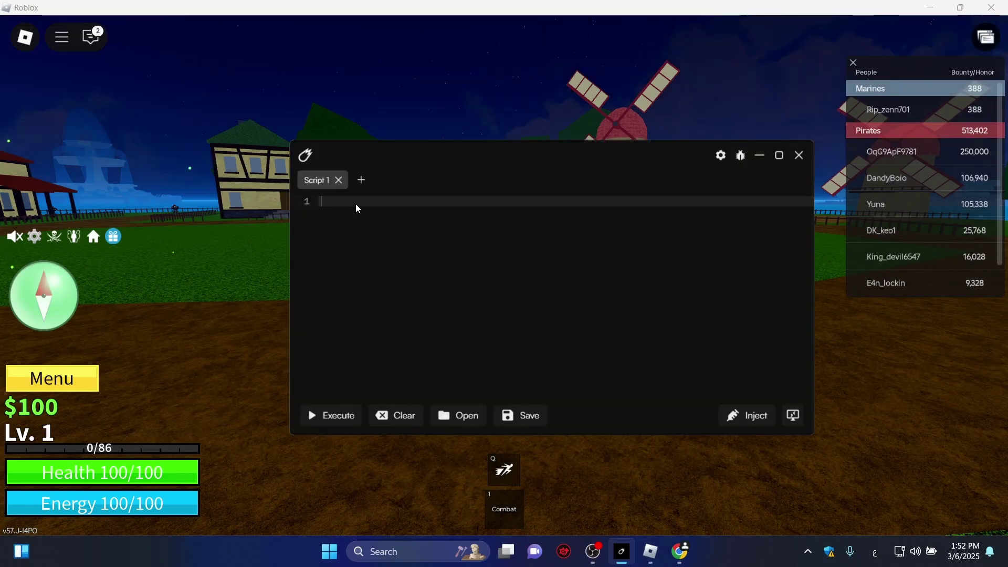
Paste the redz Hub script into Velocity's editor, execute it and return to the game.
{"action": "right_click", "coordinate": [356, 205]}
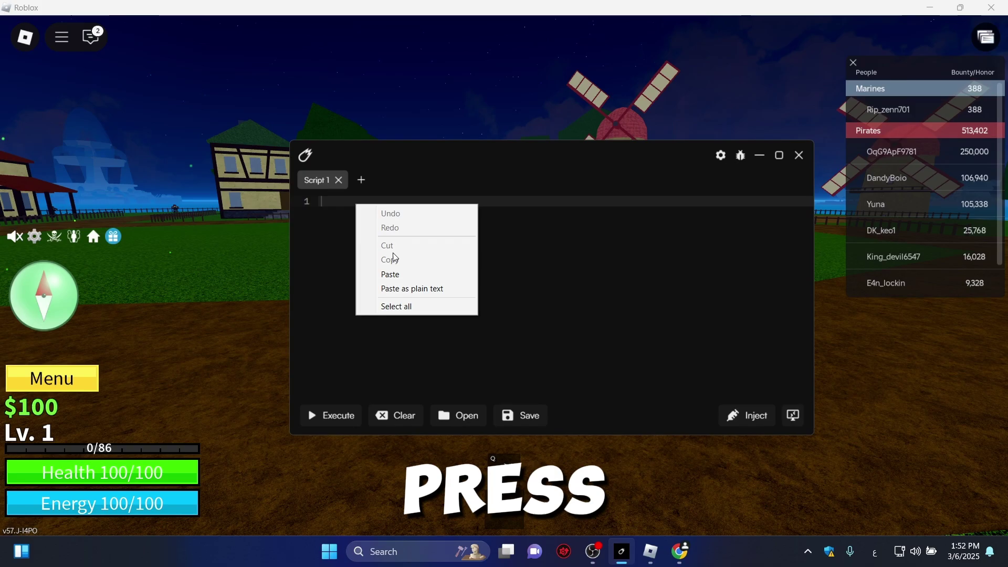
{"action": "left_click", "coordinate": [390, 274]}
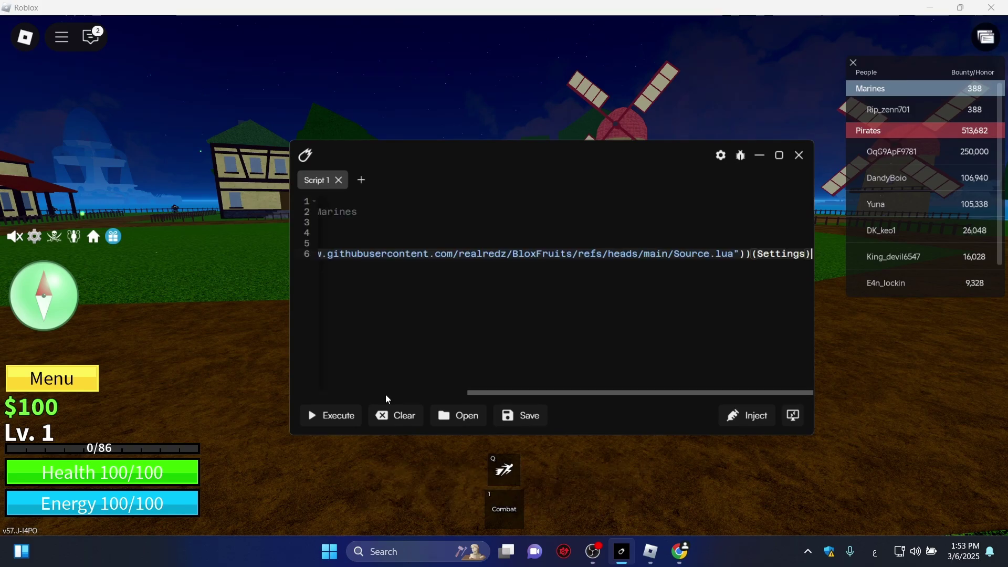
{"action": "left_click", "coordinate": [338, 419]}
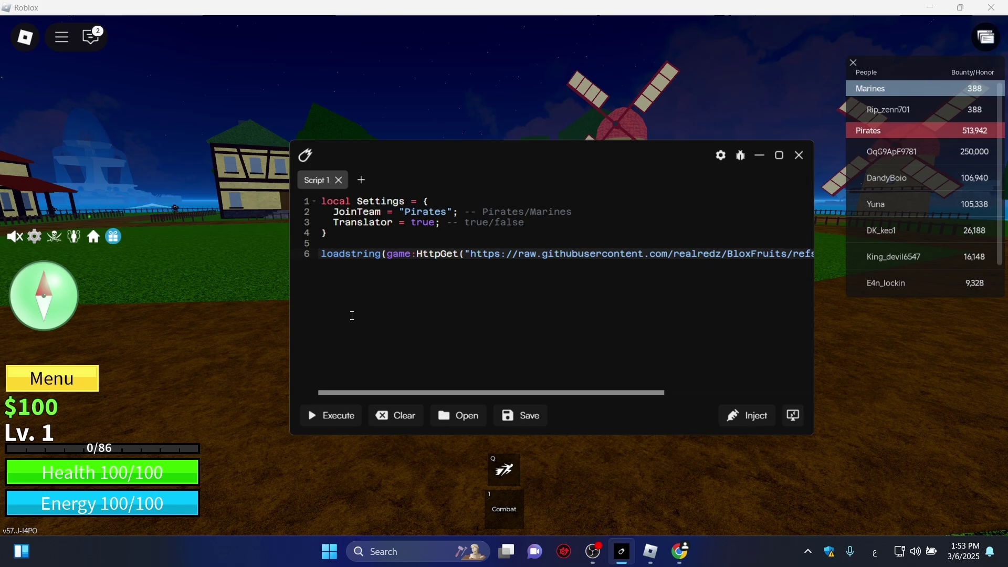
{"action": "key", "text": "alt+Tab"}
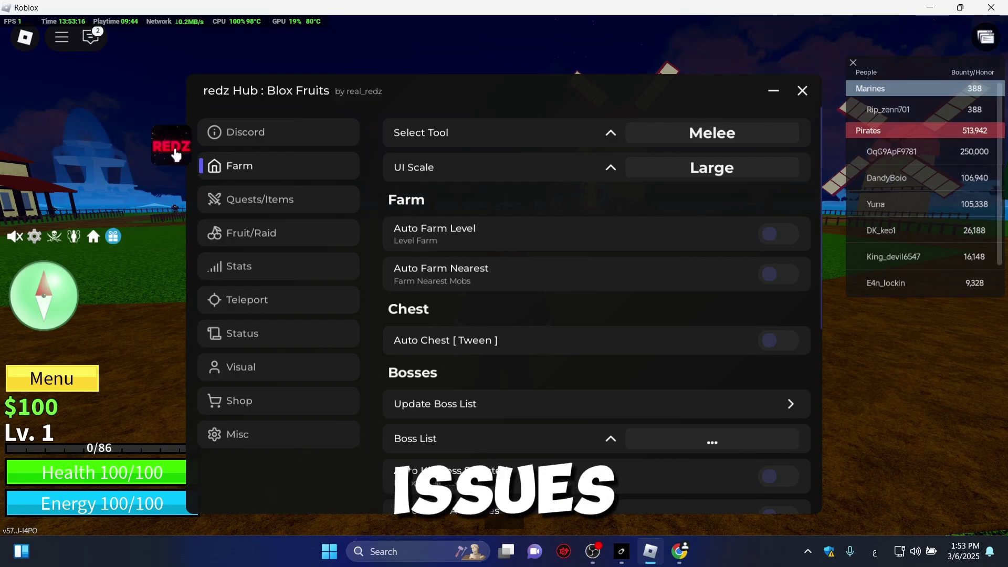
Enable Auto Farm Level in redz Hub to fight Bandits, then bring OBS forward.
{"action": "left_click", "coordinate": [405, 231]}
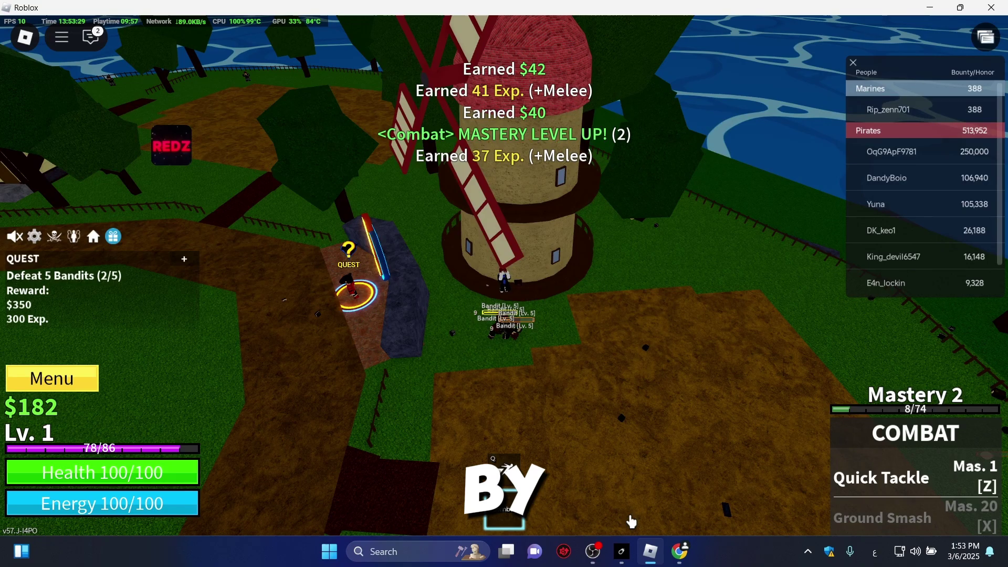
{"action": "left_click", "coordinate": [592, 551]}
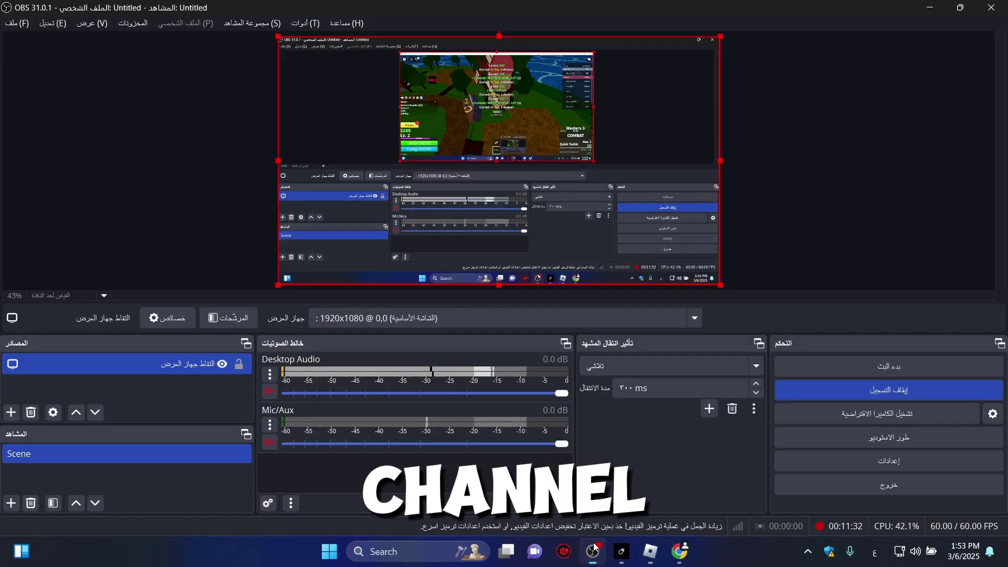